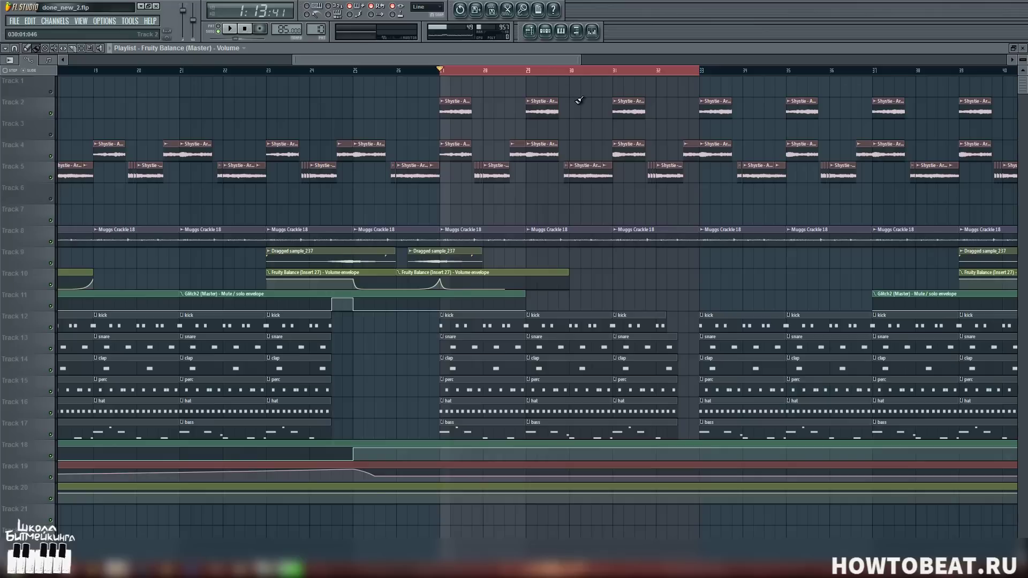
Open the mixer, place it over the lower playlist tracks, and play back the selected section starting at bar 27.
{"action": "left_click", "coordinate": [595, 33]}
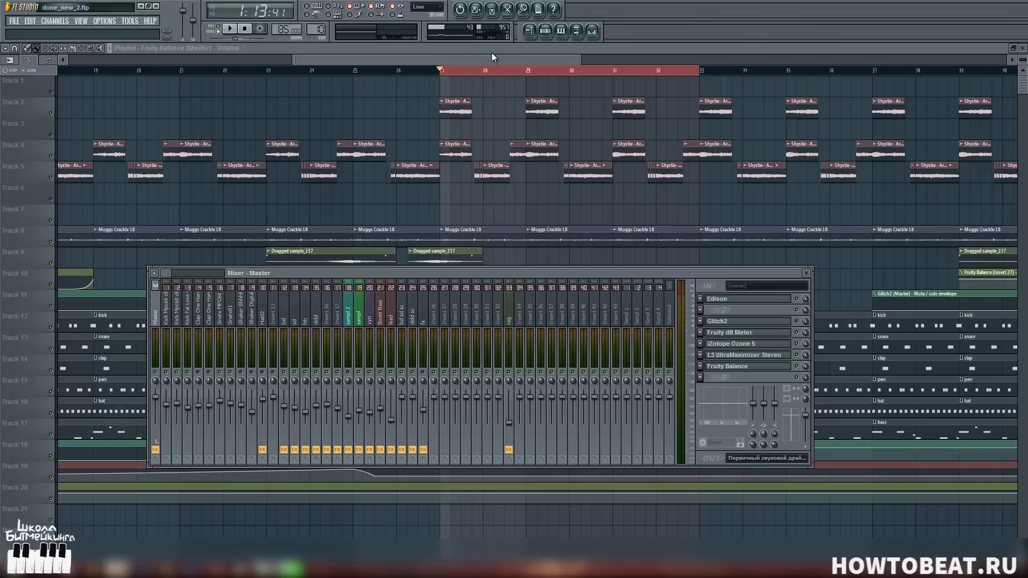
{"action": "key", "text": "F9"}
{"action": "key", "text": "space"}
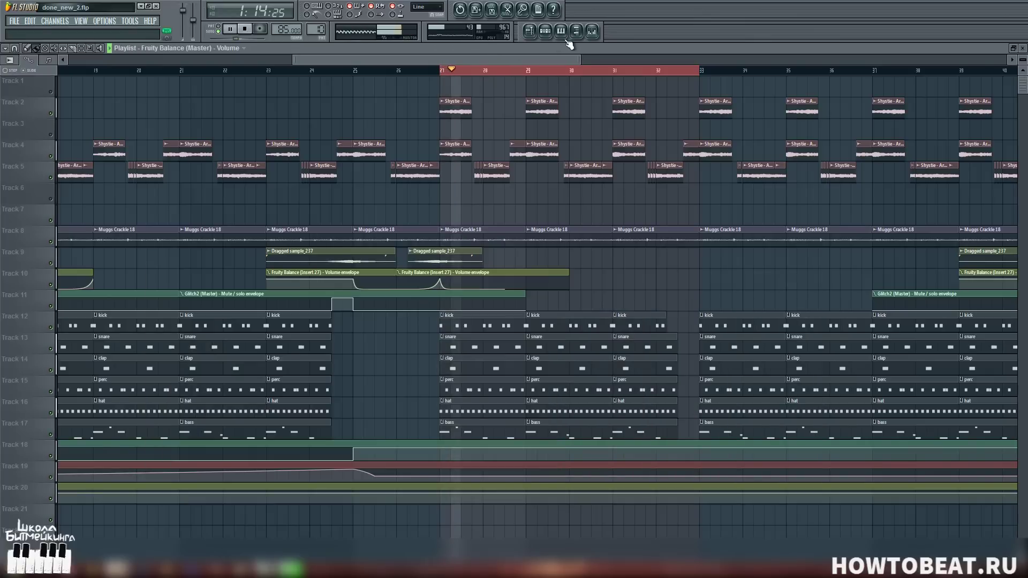
{"action": "key", "text": "F9"}
{"action": "left_click_drag", "start_coordinate": [516, 268], "coordinate": [609, 310]}
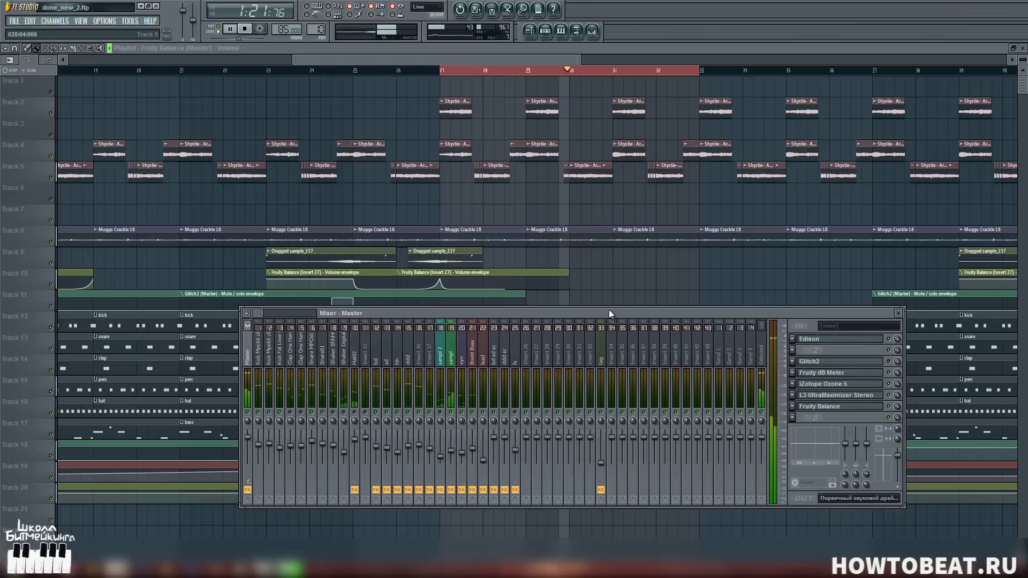
{"action": "key", "text": "space"}
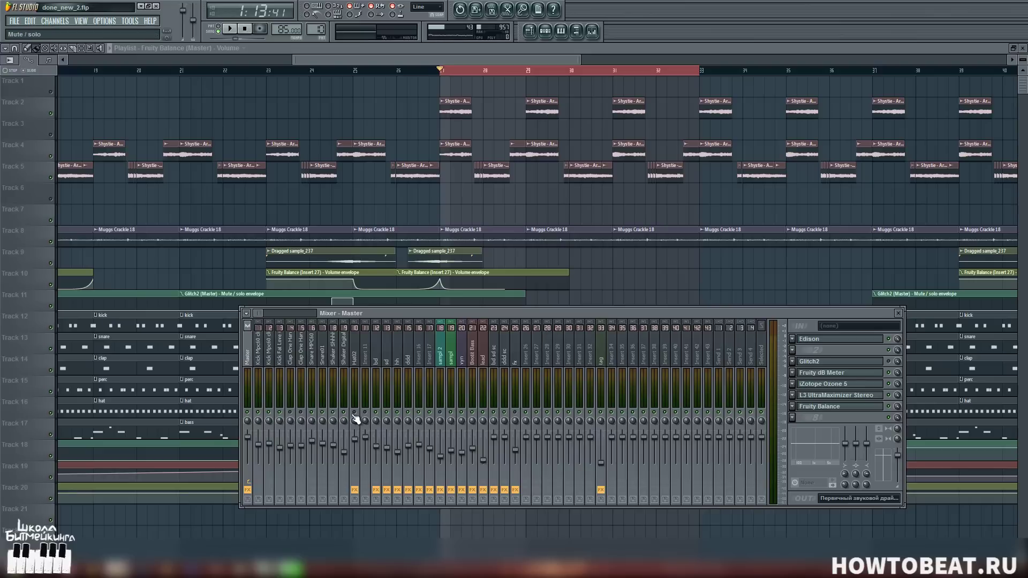
Play the selected section twice and watch the shaker and hat channel levels in the mixer.
{"action": "key", "text": "space"}
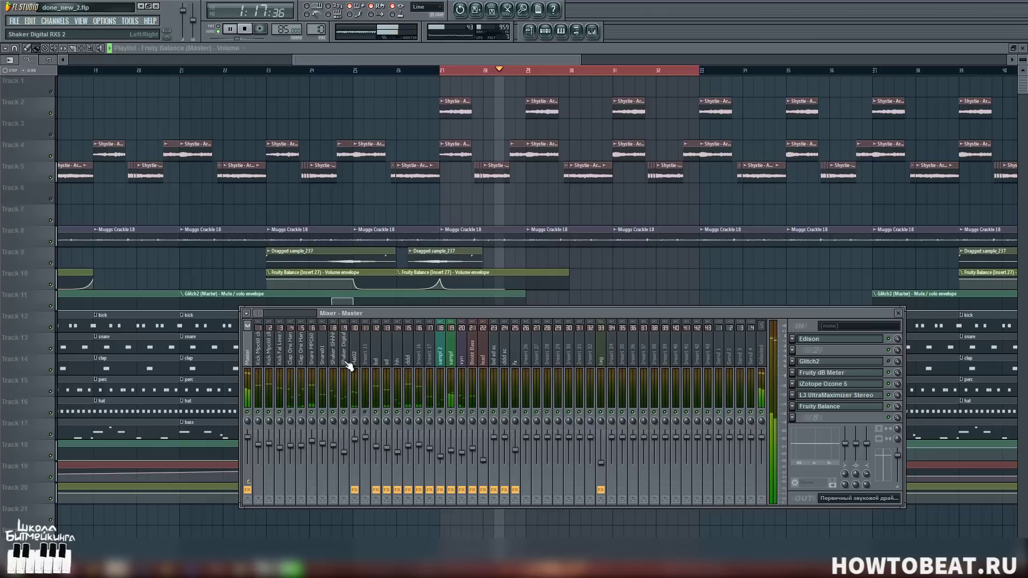
{"action": "key", "text": "space"}
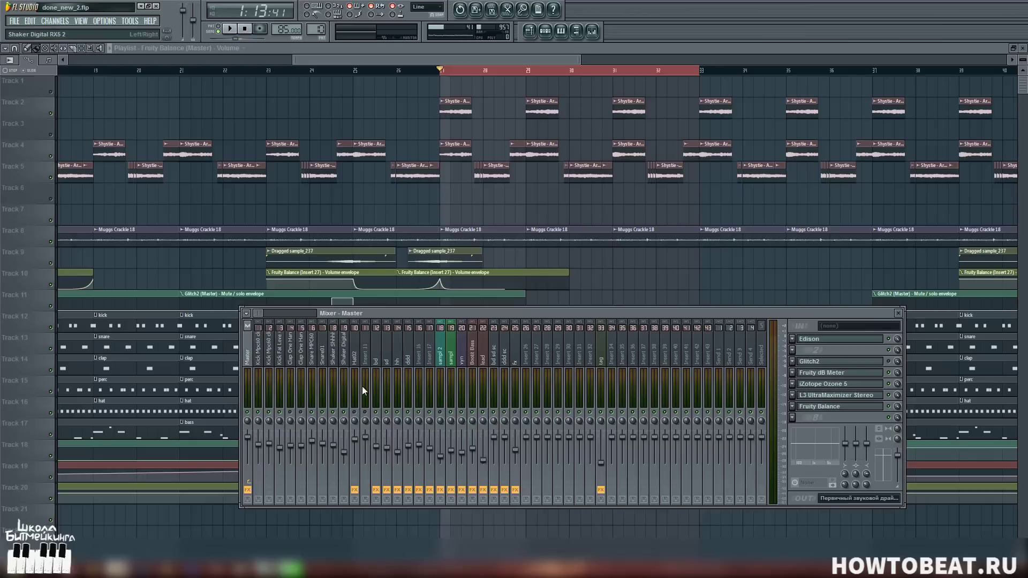
{"action": "key", "text": "space"}
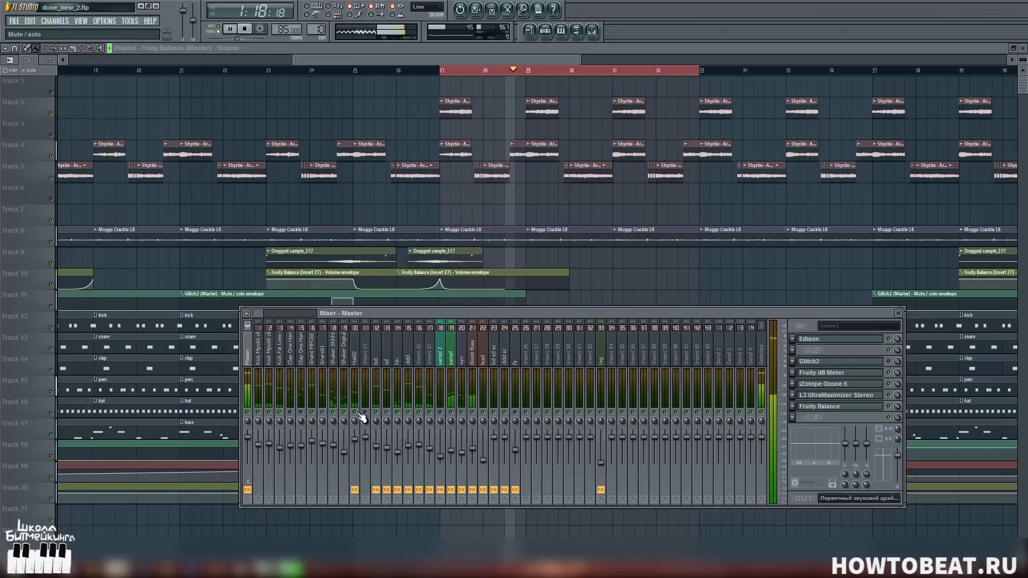
{"action": "key", "text": "space"}
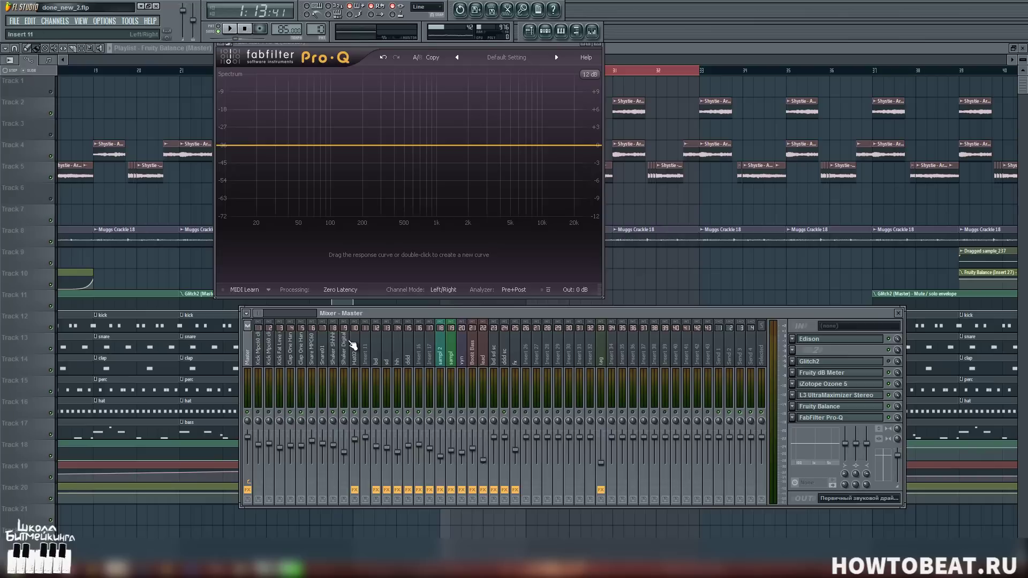
Select the Clap One Hand 2 mixer channel and play the section while examining the master's spectrum in FabFilter Pro-Q.
{"action": "left_click_drag", "start_coordinate": [424, 47], "coordinate": [435, 57]}
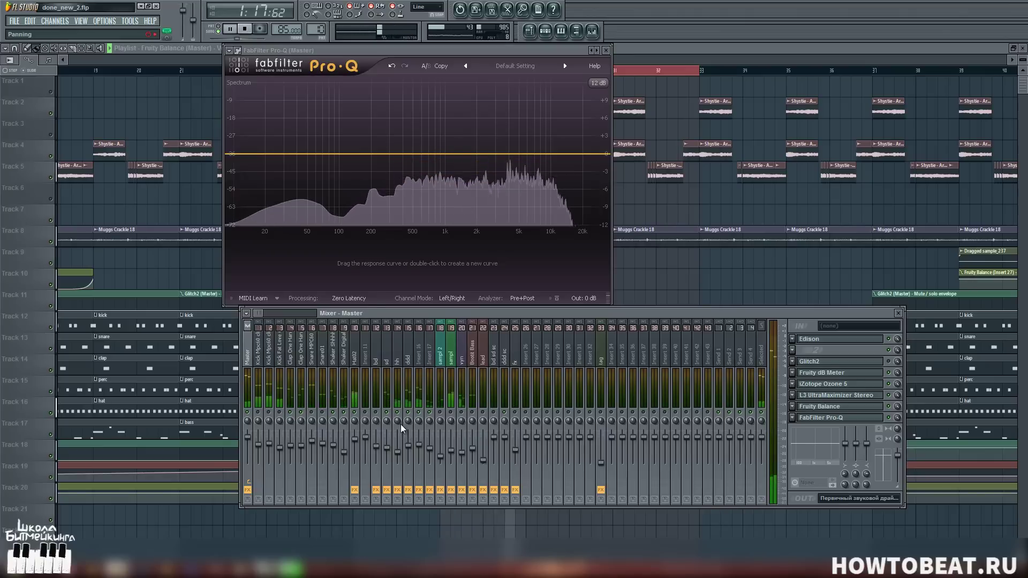
{"action": "key", "text": "space"}
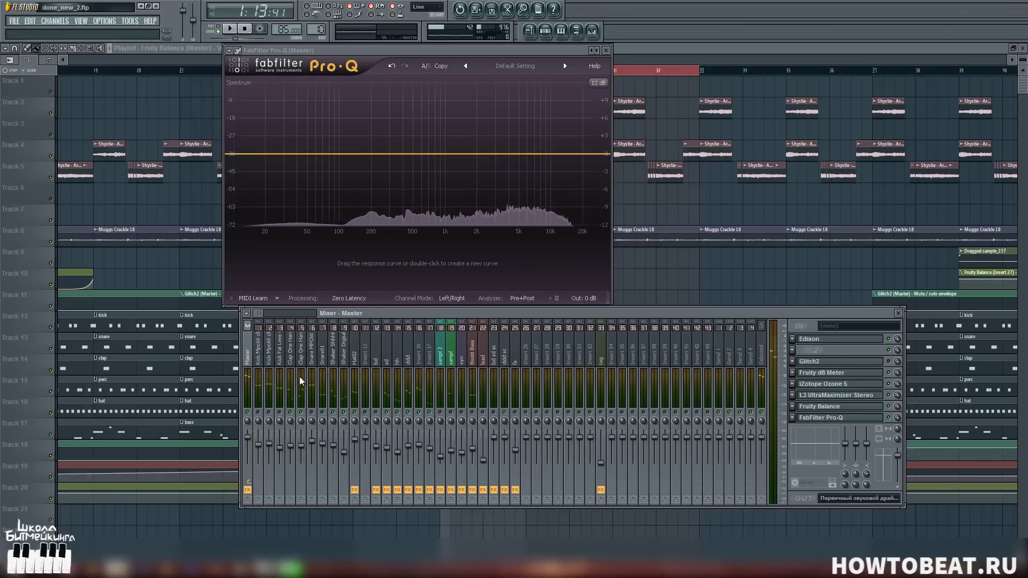
{"action": "left_click", "coordinate": [299, 358]}
{"action": "key", "text": "Left"}
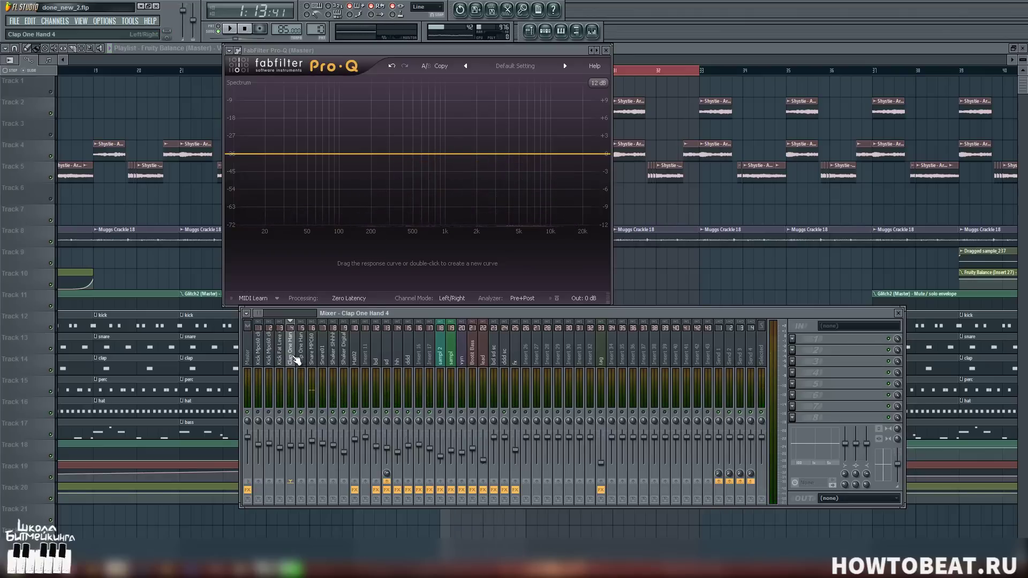
{"action": "left_click", "coordinate": [303, 367]}
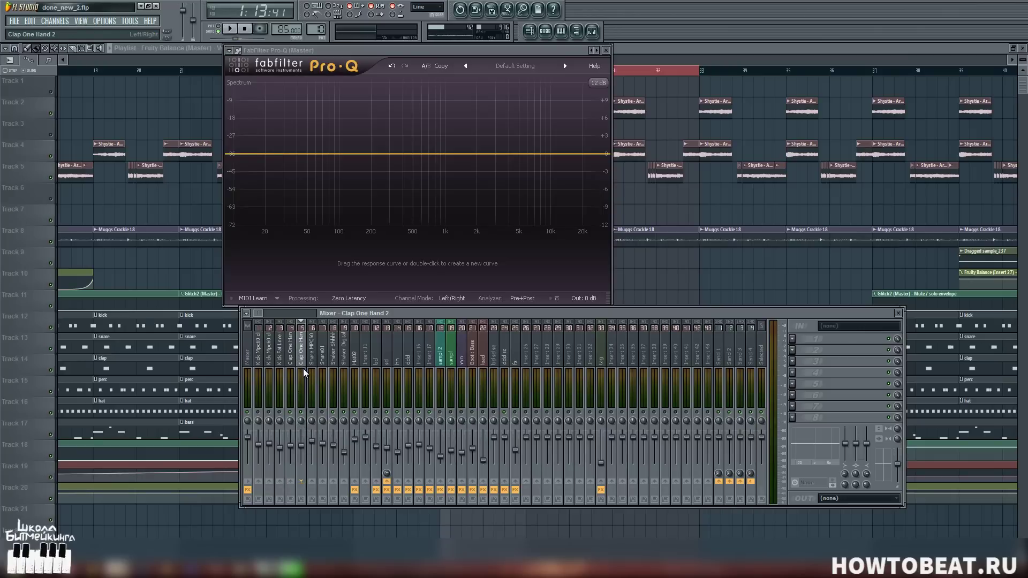
{"action": "key", "text": "space"}
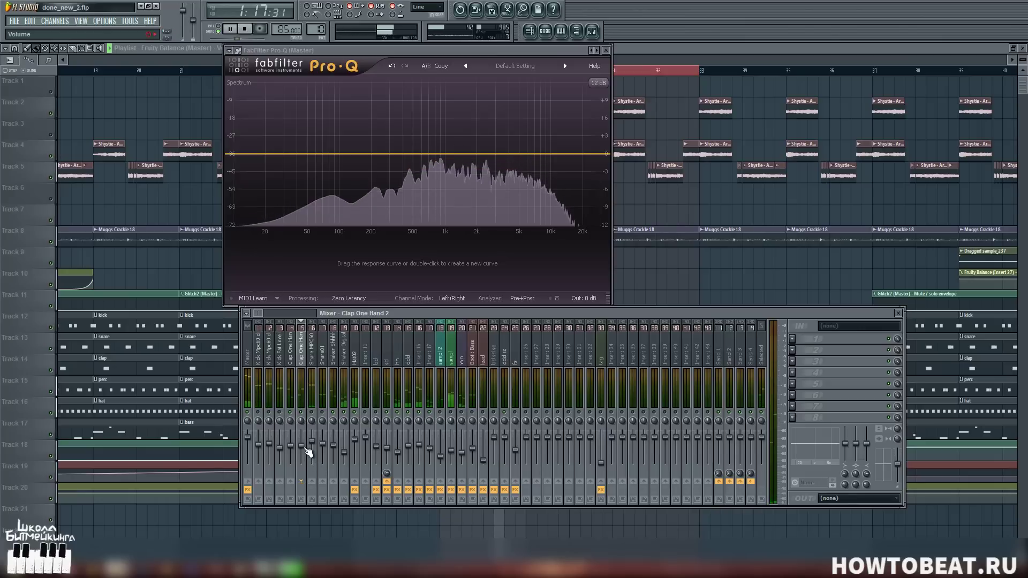
{"action": "key", "text": "space"}
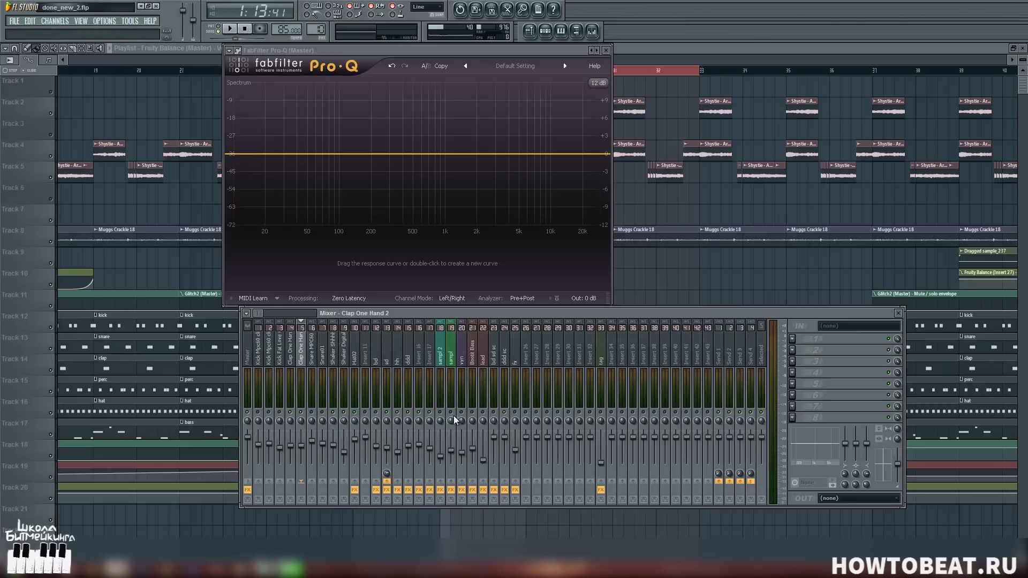
Check the sampl 2 channel against the spectrum during playback, and move the master's Pro-Q analyzer away from the main mixer channels.
{"action": "key", "text": "space"}
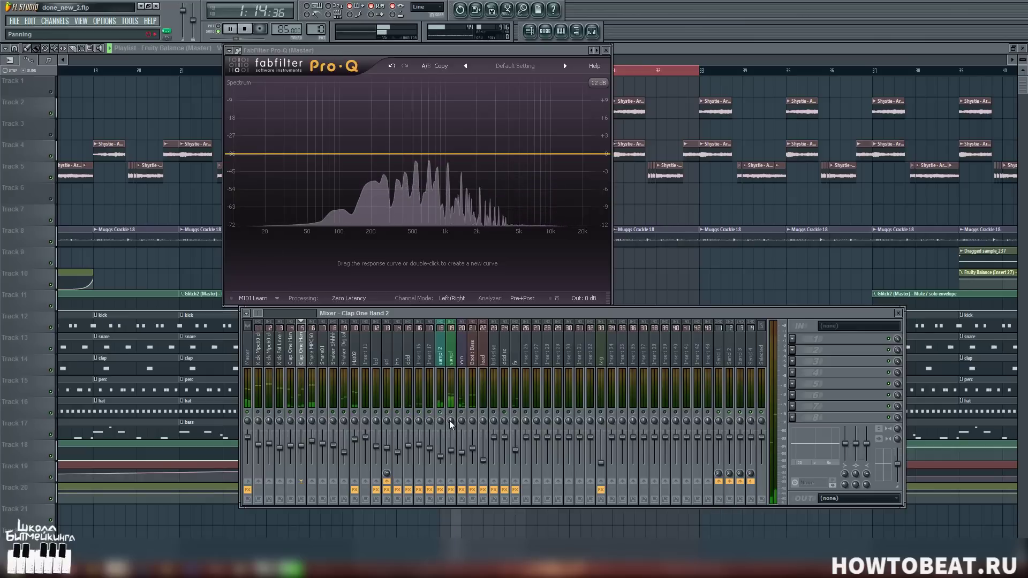
{"action": "left_click", "coordinate": [442, 419]}
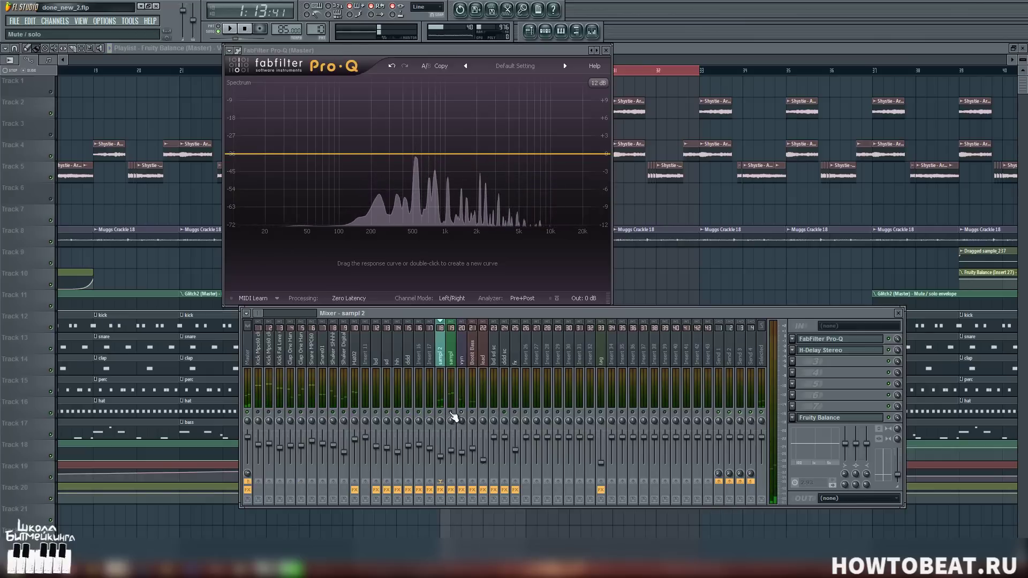
{"action": "key", "text": "space"}
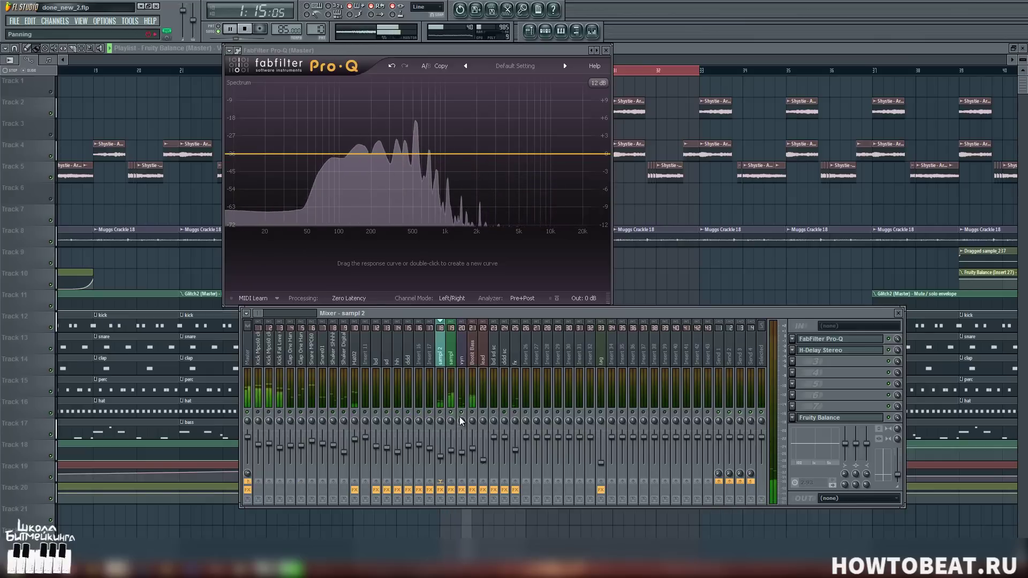
{"action": "left_click_drag", "start_coordinate": [351, 52], "coordinate": [688, 189]}
{"action": "key", "text": "space"}
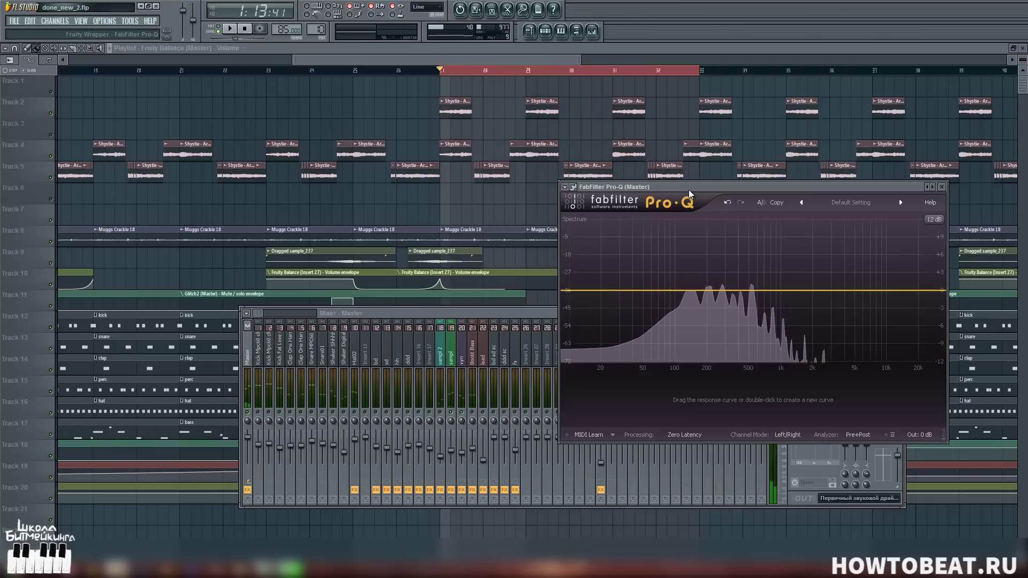
{"action": "left_click", "coordinate": [448, 420]}
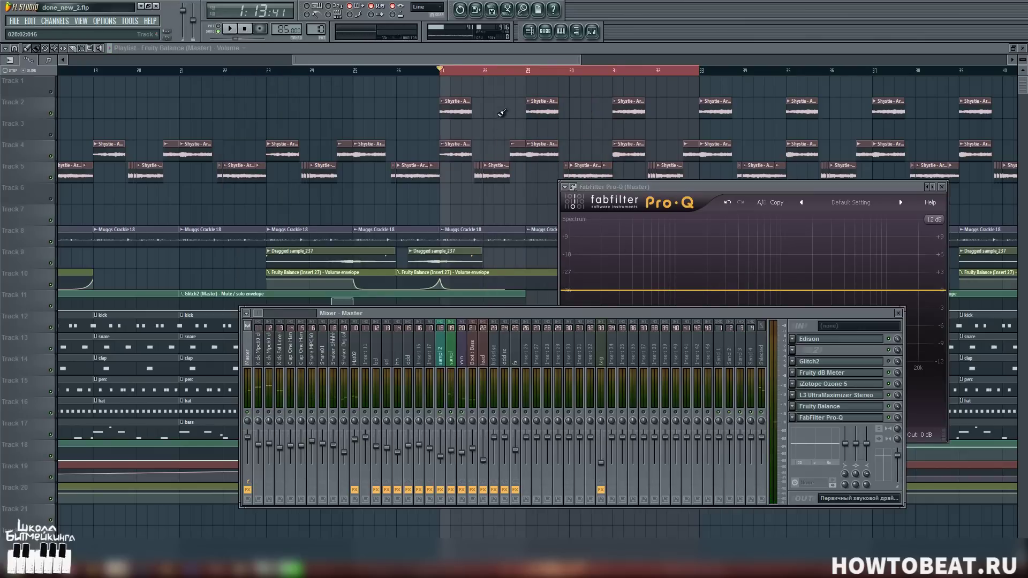
Play the section with the sampl 2 channel selected, and view the effect chain of the sampl channel.
{"action": "left_click", "coordinate": [443, 357]}
{"action": "key", "text": "space"}
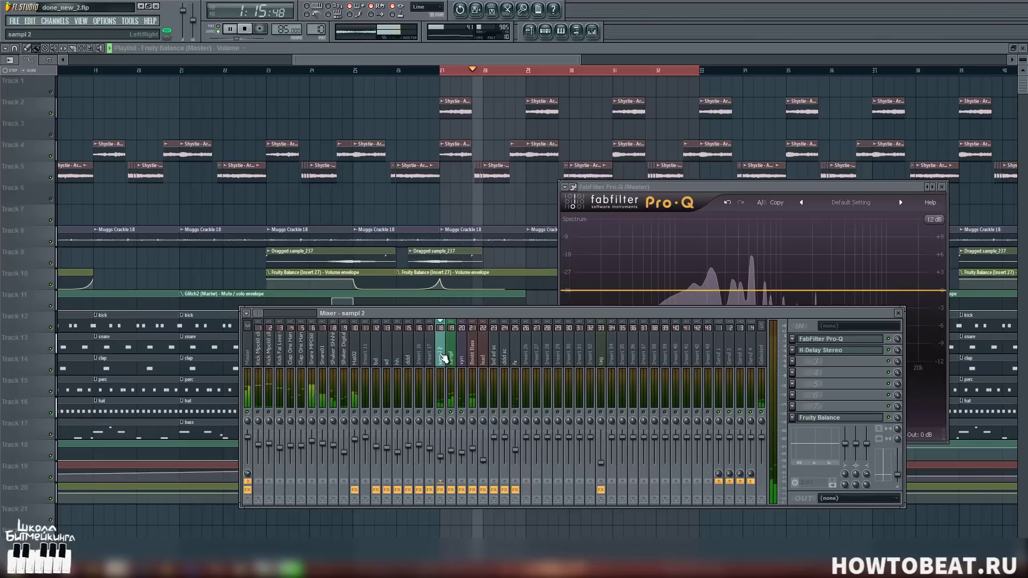
{"action": "key", "text": "space"}
{"action": "left_click", "coordinate": [447, 362]}
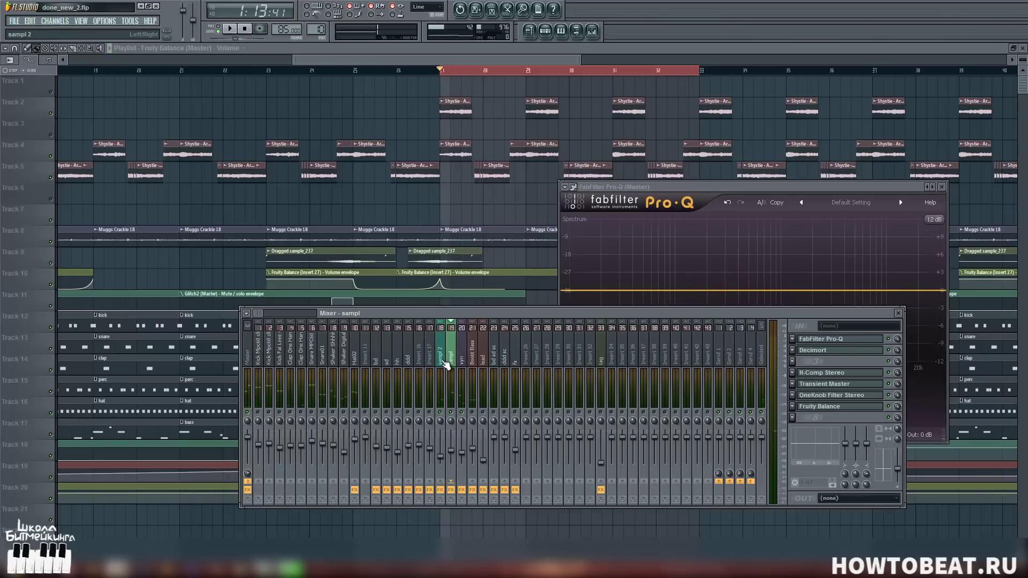
Open the FabFilter Pro-Q on the sampl 2 channel to examine its EQ curve, and close it.
{"action": "left_click", "coordinate": [440, 359]}
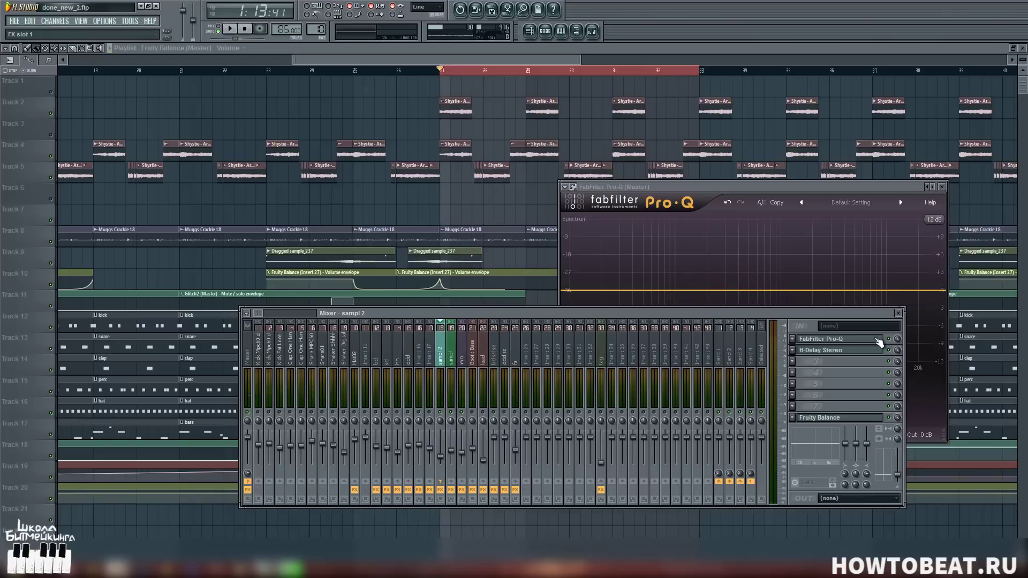
{"action": "left_click", "coordinate": [879, 339]}
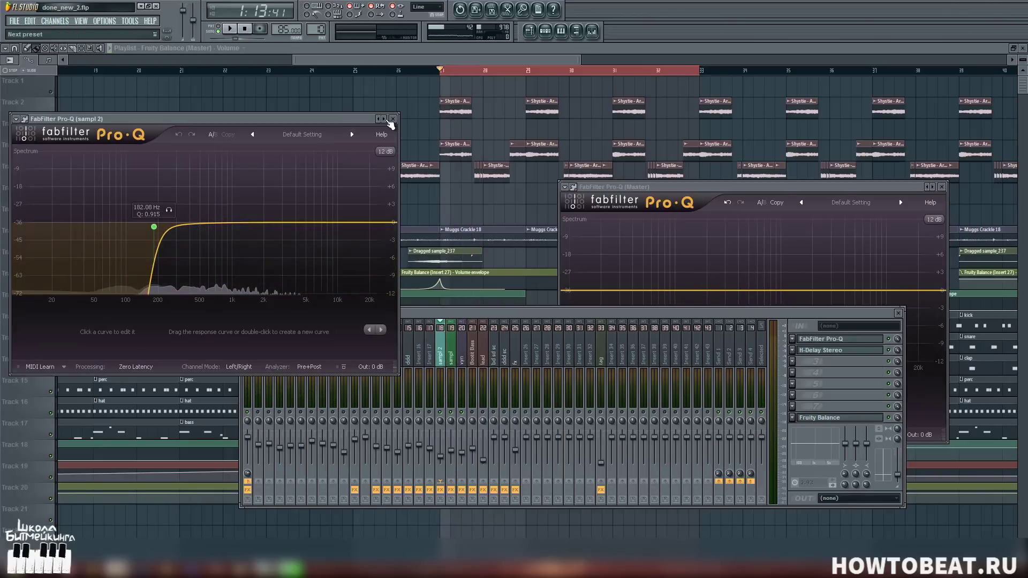
{"action": "left_click", "coordinate": [392, 119]}
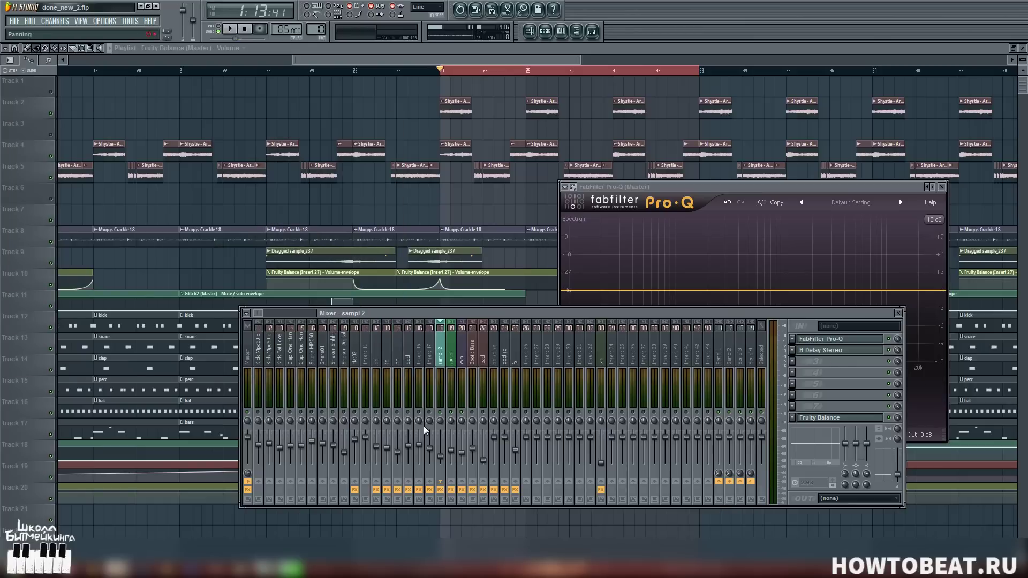
Play the selected section repeatedly to compare the sample channels with the full mix, using the mixer meters and master spectrum.
{"action": "key", "text": "space"}
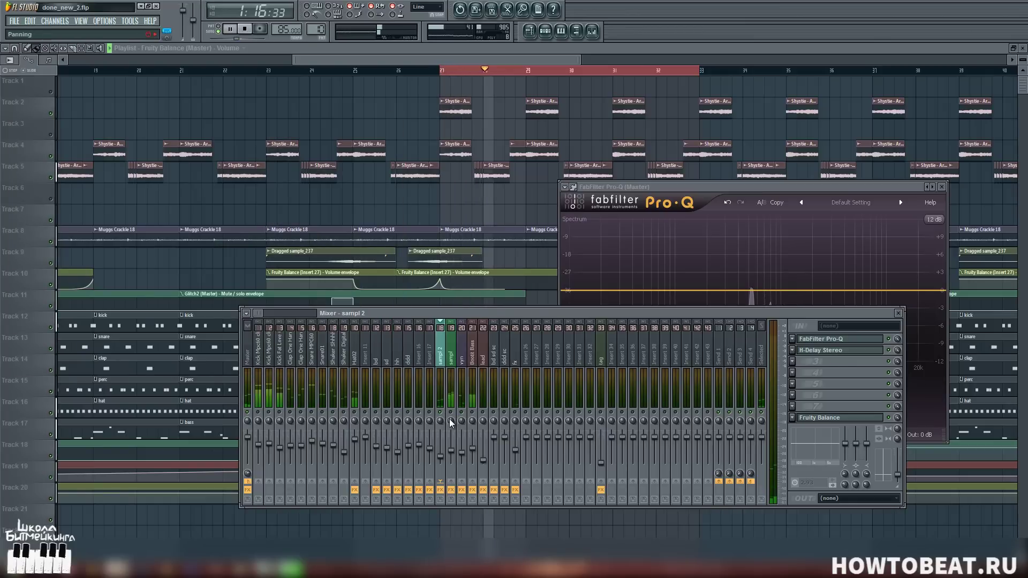
{"action": "key", "text": "space"}
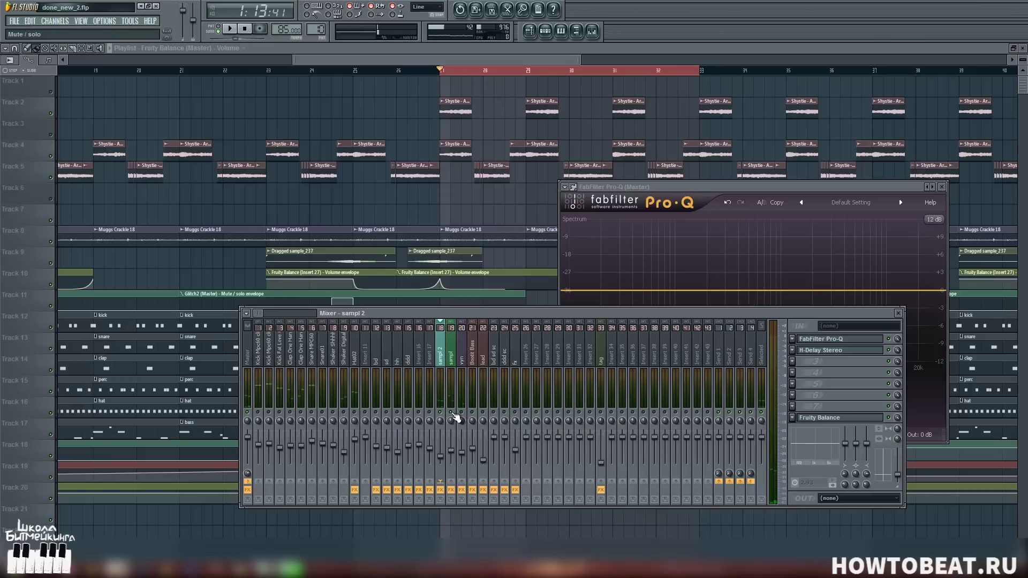
{"action": "key", "text": "space"}
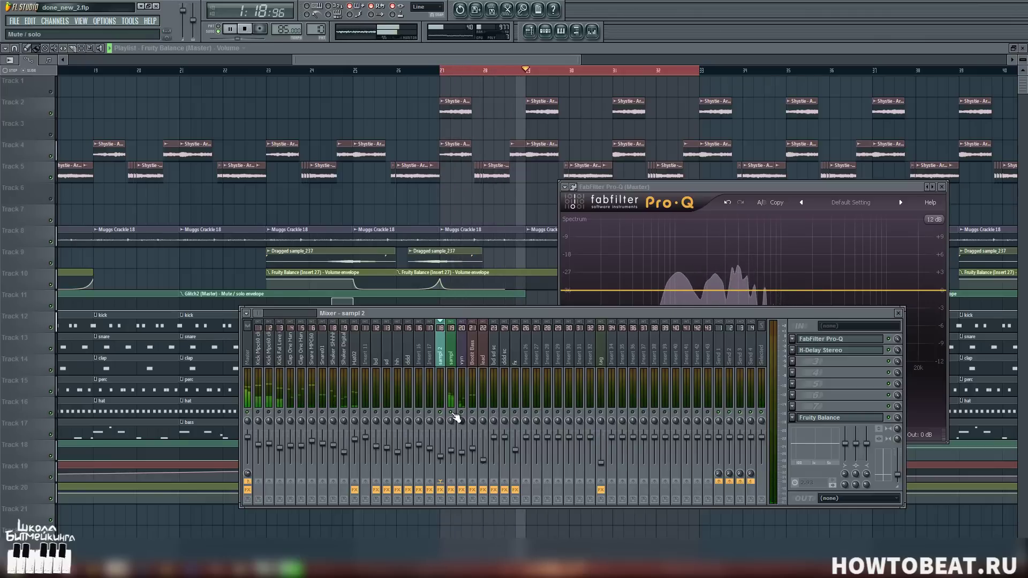
{"action": "key", "text": "space"}
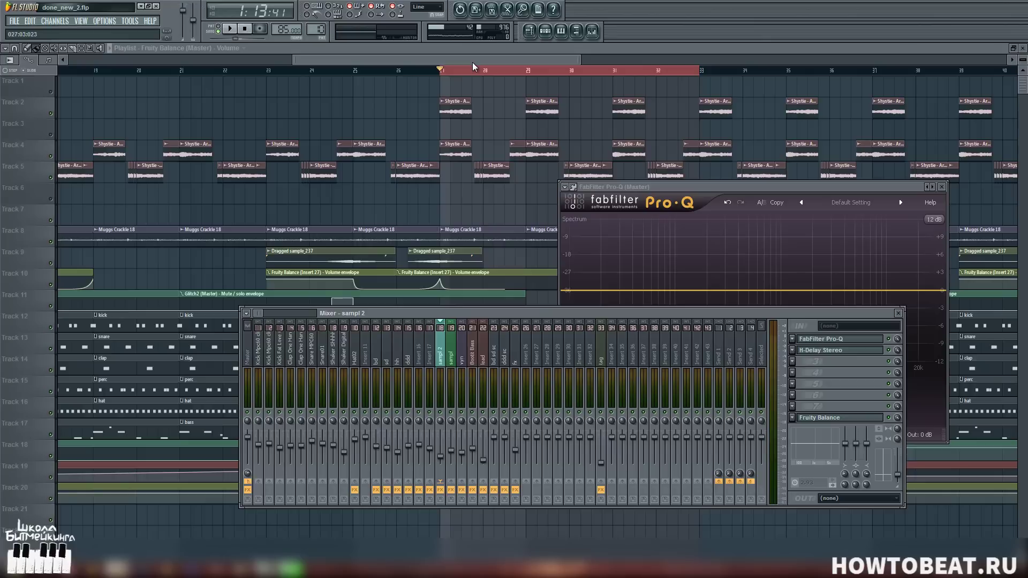
{"action": "key", "text": "space"}
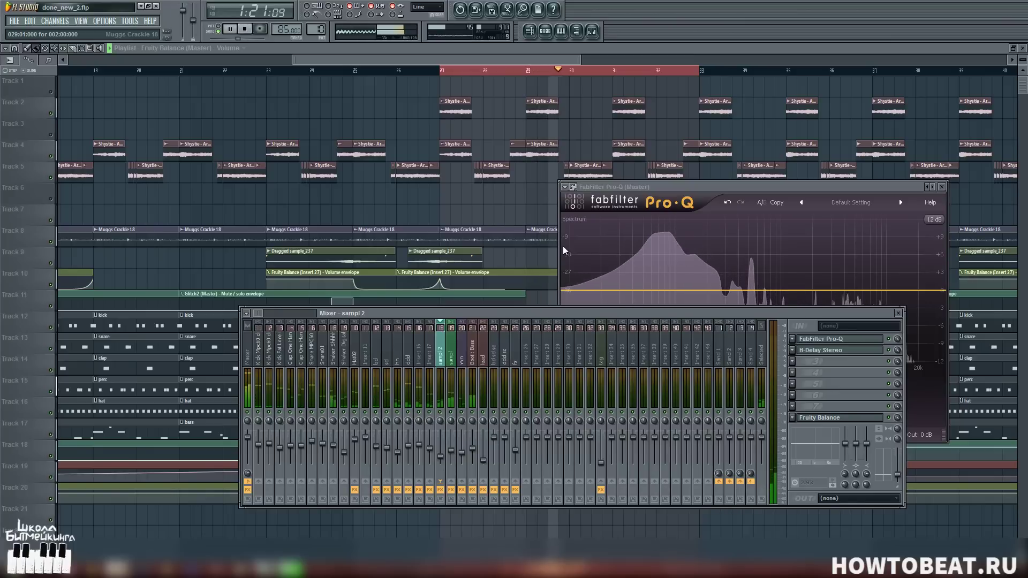
{"action": "key", "text": "space"}
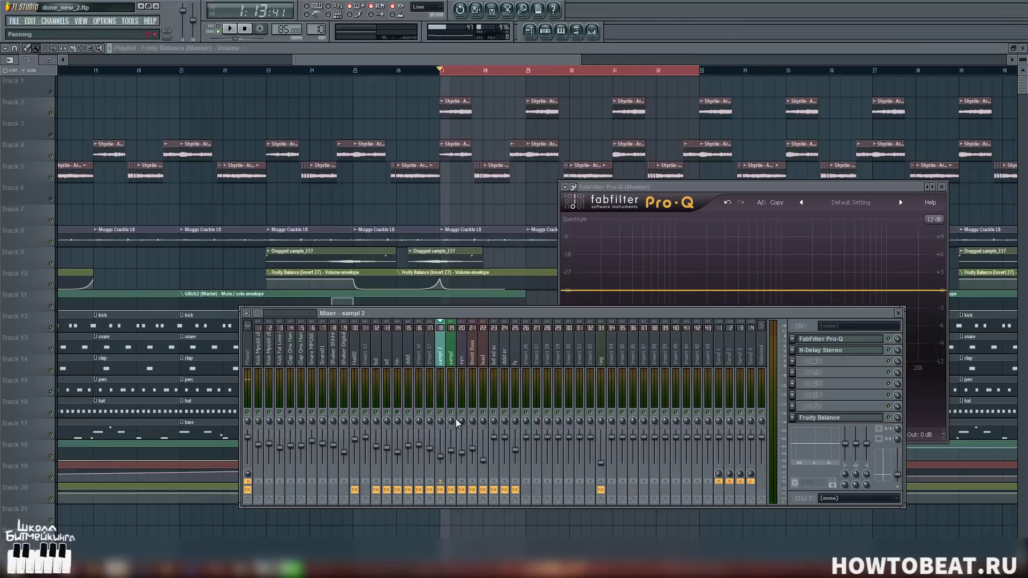
{"action": "key", "text": "space"}
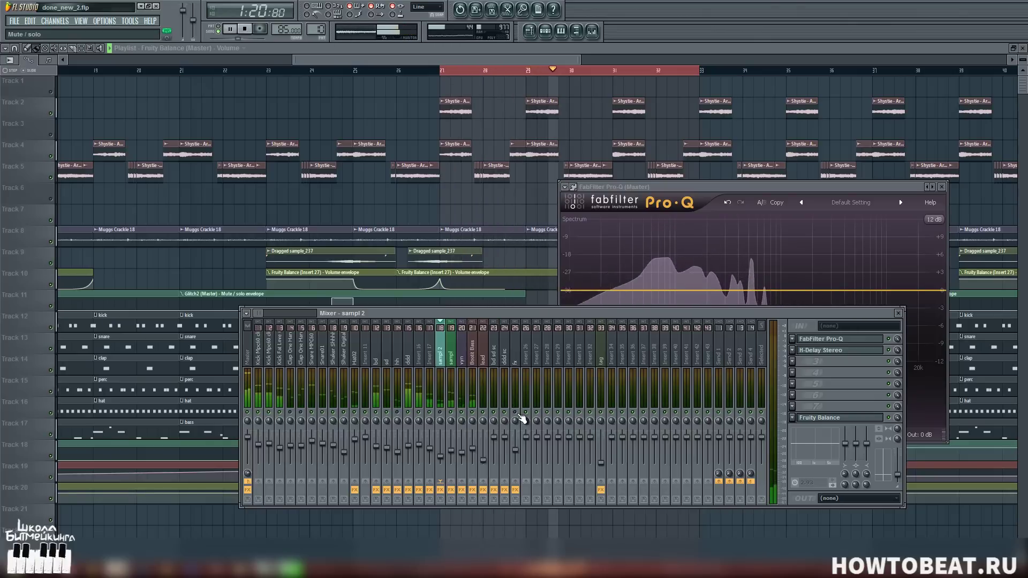
{"action": "key", "text": "space"}
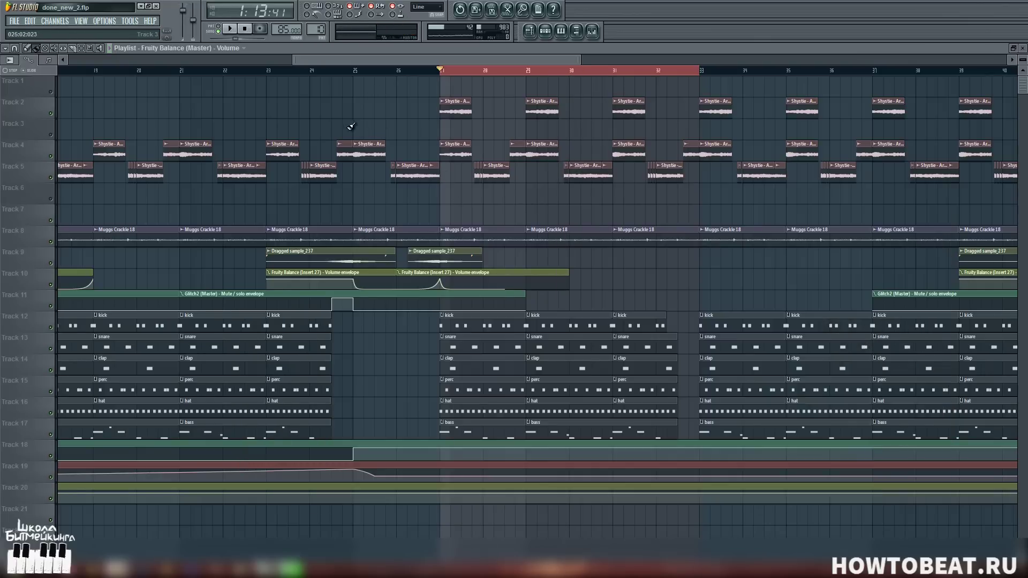
Reopen the mixer and select the Shaker Shhhh 2 channel.
{"action": "left_click", "coordinate": [591, 31]}
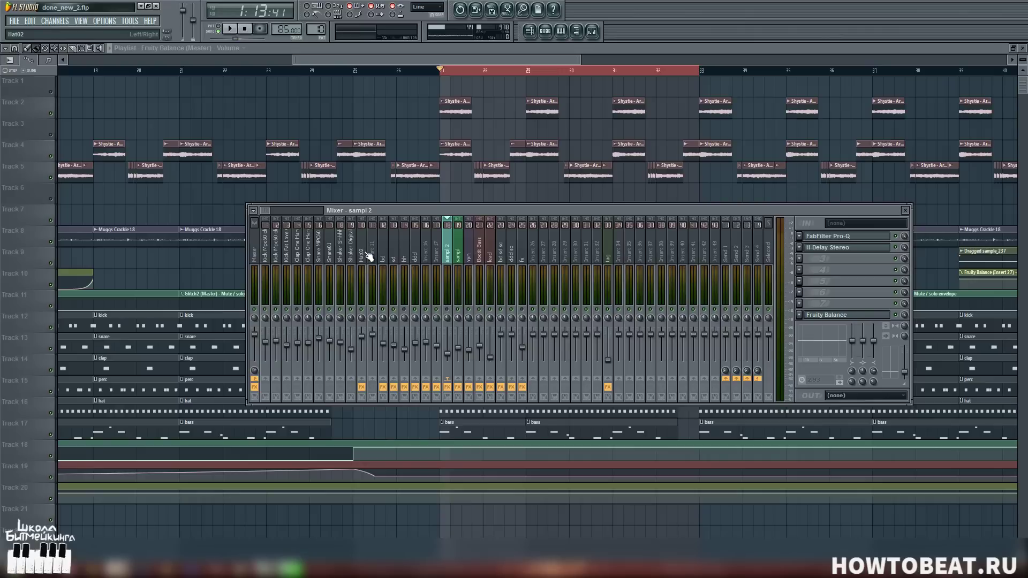
{"action": "left_click", "coordinate": [341, 258]}
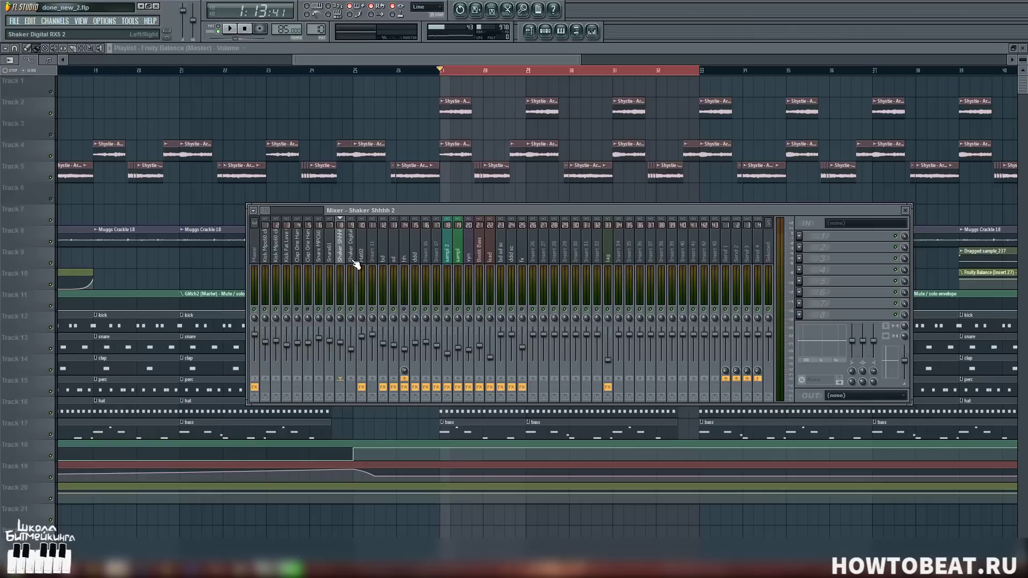
{"action": "left_click", "coordinate": [354, 260]}
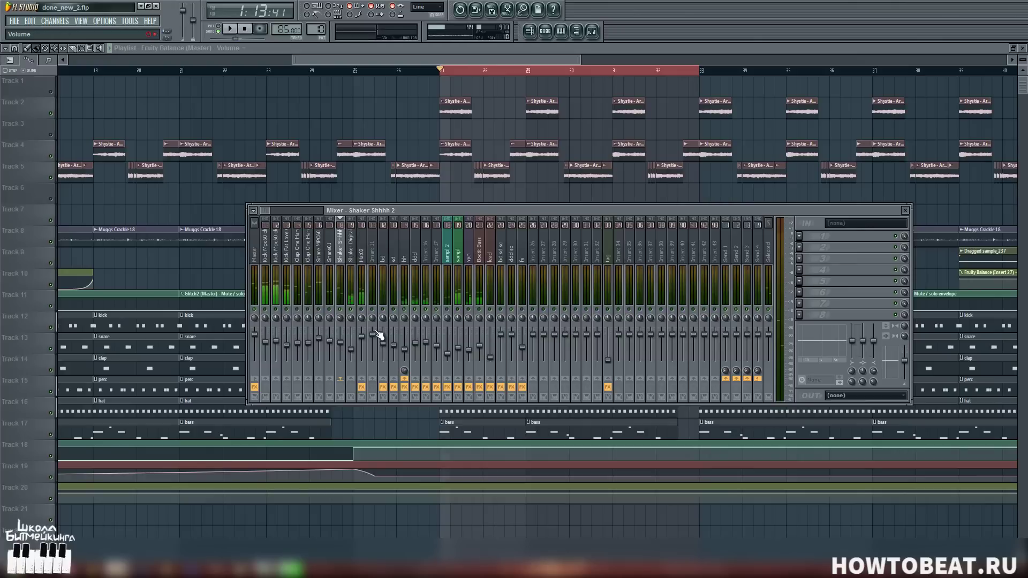
Select the Hat02 mixer channel and play the selected section to check its level against the other channels.
{"action": "left_click", "coordinate": [363, 250]}
{"action": "key", "text": "space"}
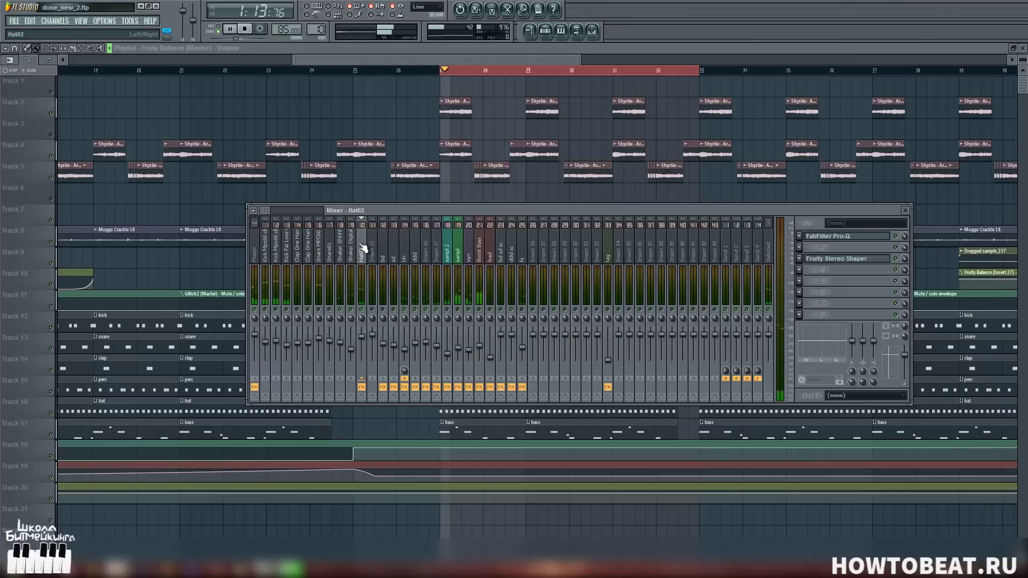
{"action": "key", "text": "space"}
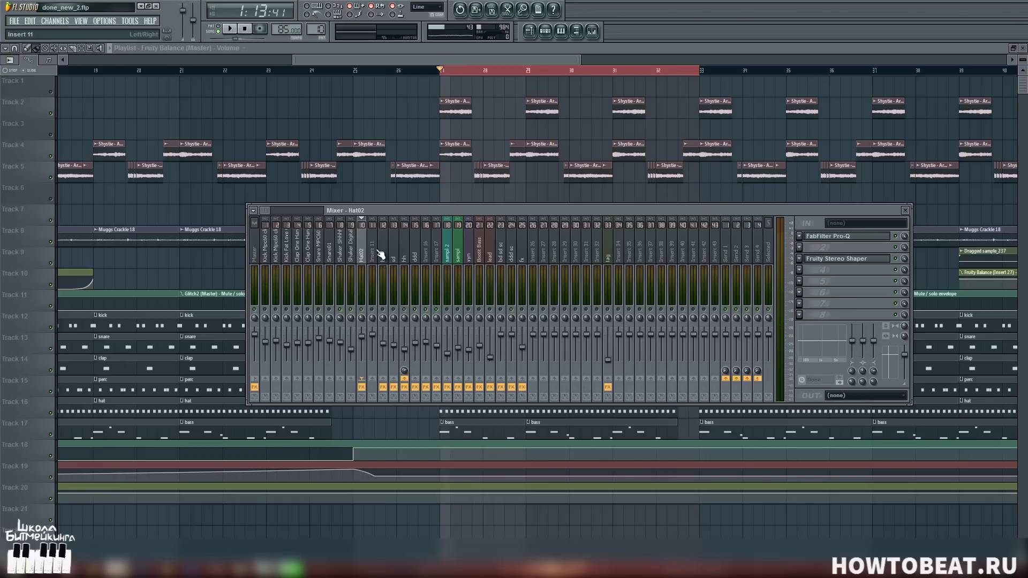
Close the mixer, open the hat pattern in the piano roll to examine its notes and velocities, and return to the playlist.
{"action": "key", "text": "F9"}
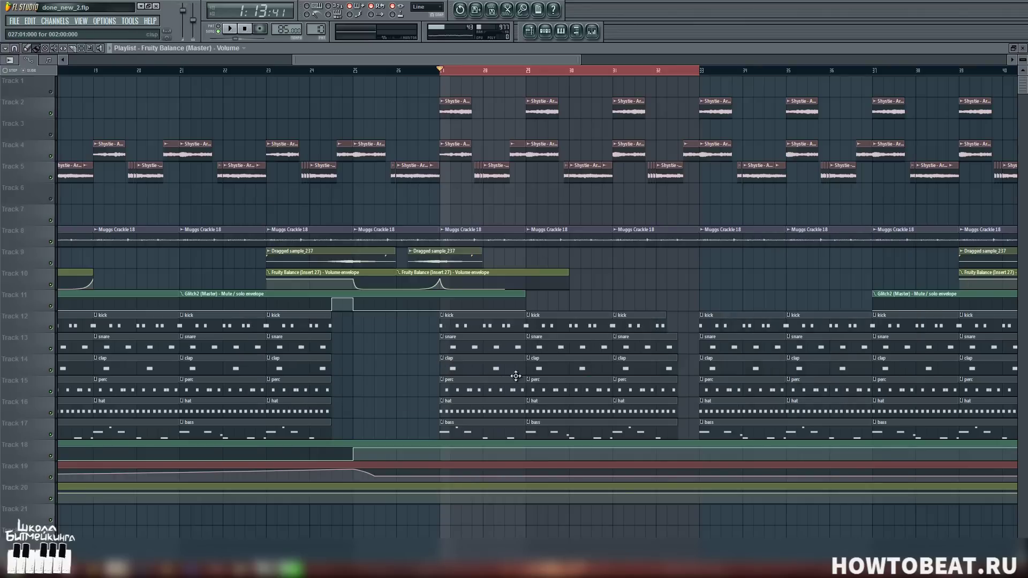
{"action": "double_click", "coordinate": [479, 410]}
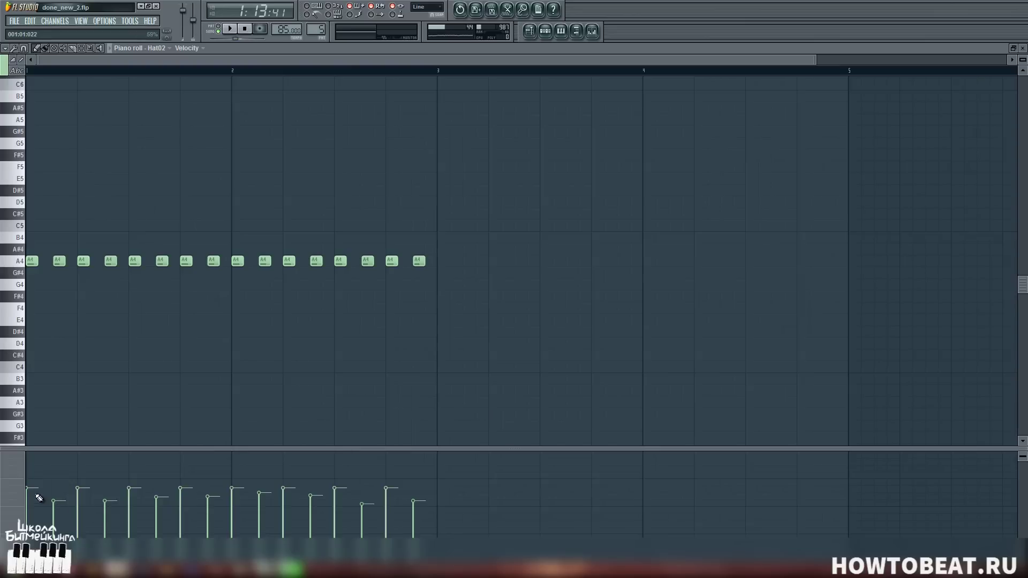
{"action": "key", "text": "F5"}
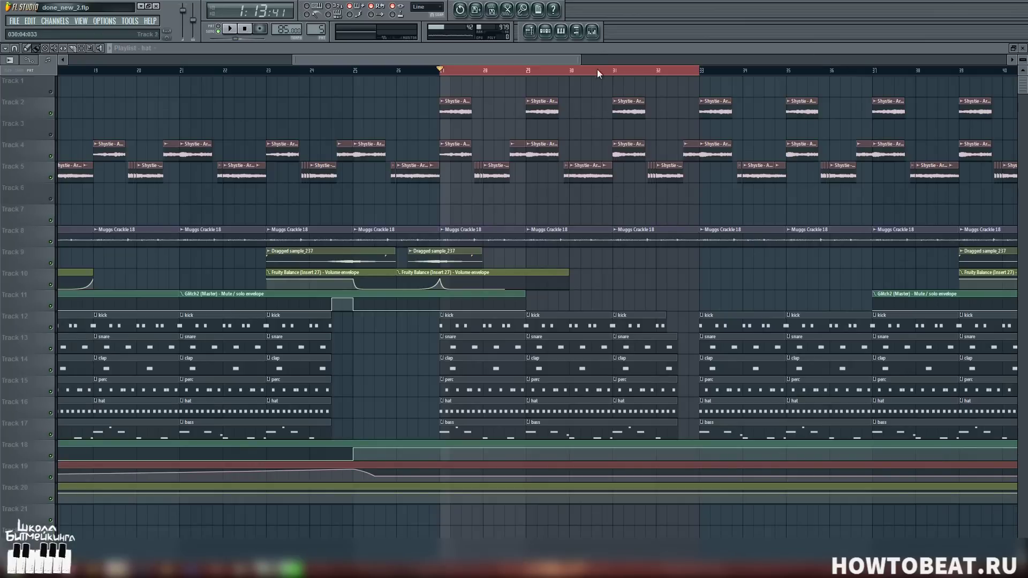
Reopen the mixer and view the effect chains of the Clap One Hand 4 and sampl channels.
{"action": "key", "text": "F9"}
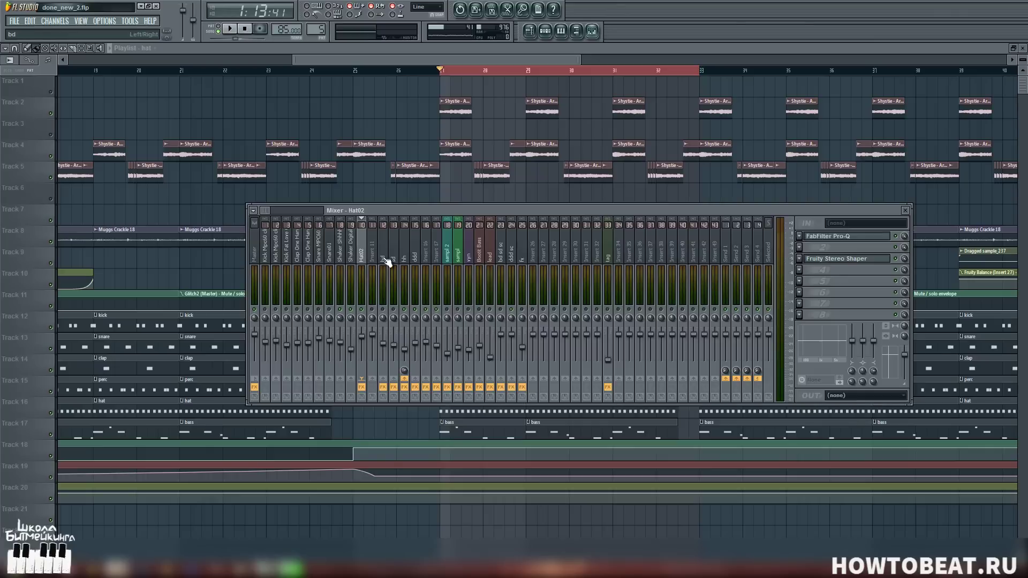
{"action": "left_click", "coordinate": [307, 258]}
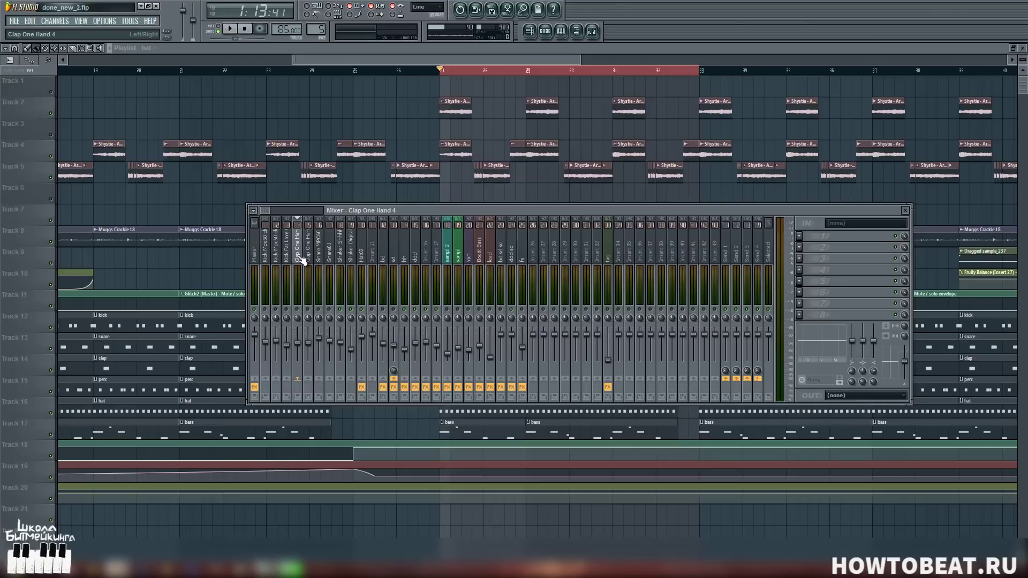
{"action": "left_click", "coordinate": [454, 258]}
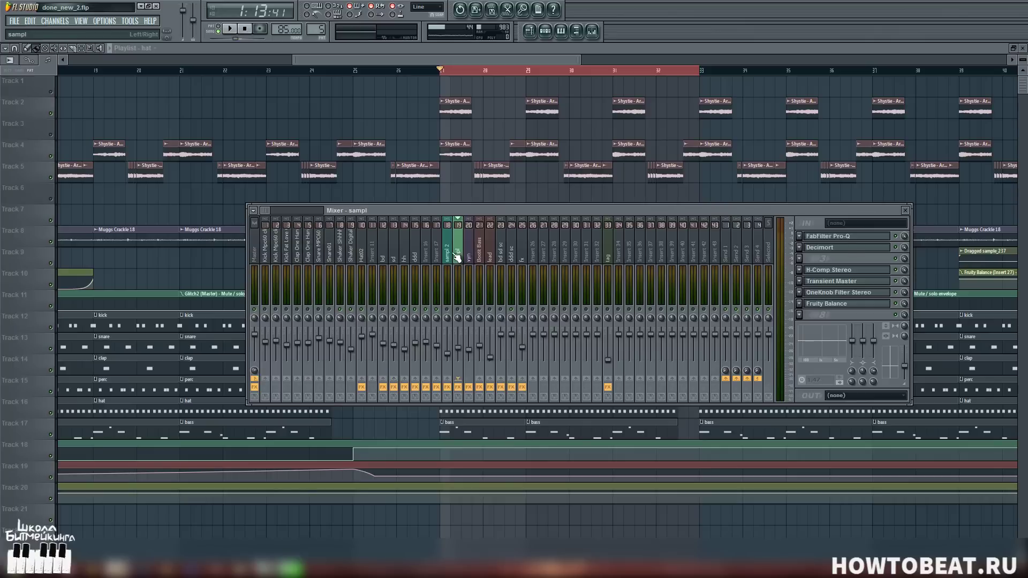